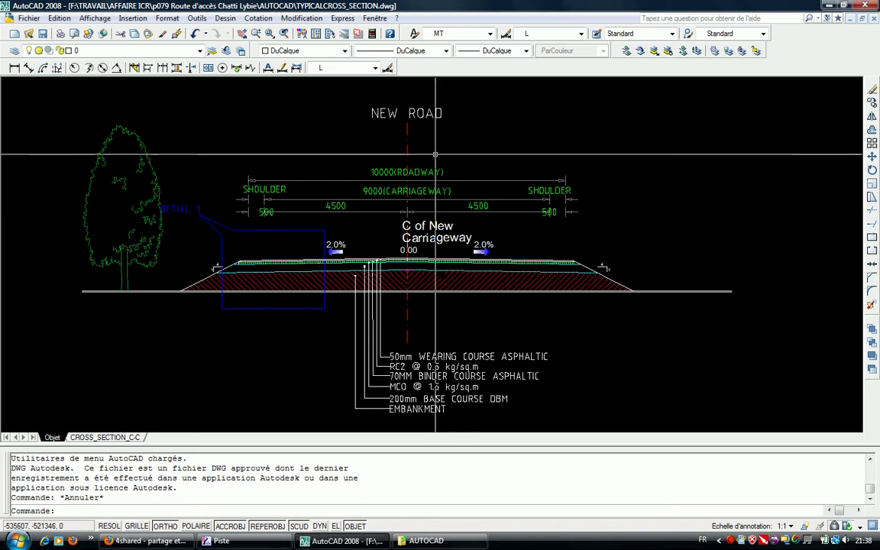
# Examine the NEW ROAD typical cross-section with its widths, crossfalls and pavement layer notes
pyautogui.scroll(-2, 456, 191)
pyautogui.scroll(2, 456, 191)
pyautogui.moveTo(475, 289); pyautogui.dragTo(477, 183, button='middle')
pyautogui.scroll(1, 490, 250)
pyautogui.scroll(-3, 490, 250)
pyautogui.scroll(4, 464, 189)
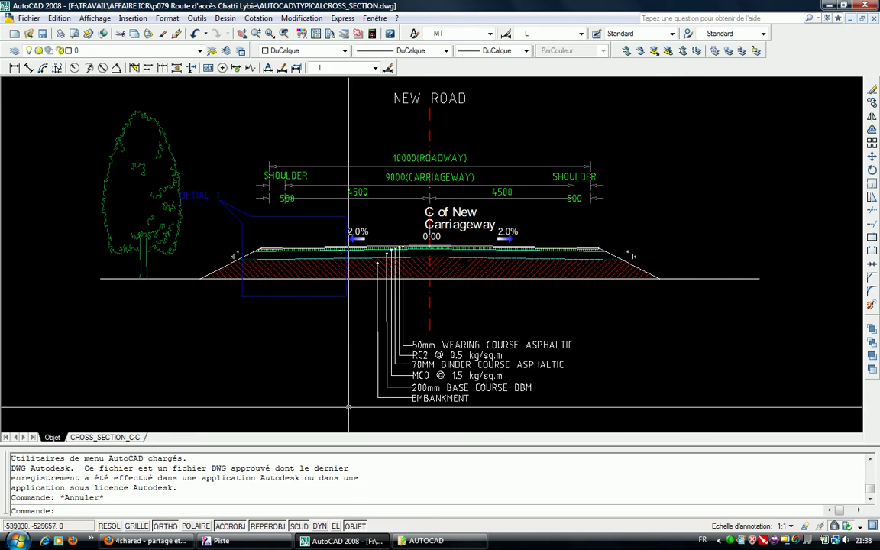
# Switch to Piste and create a new typical-profile file (.typ) named PT TYP
pyautogui.click(217, 540)
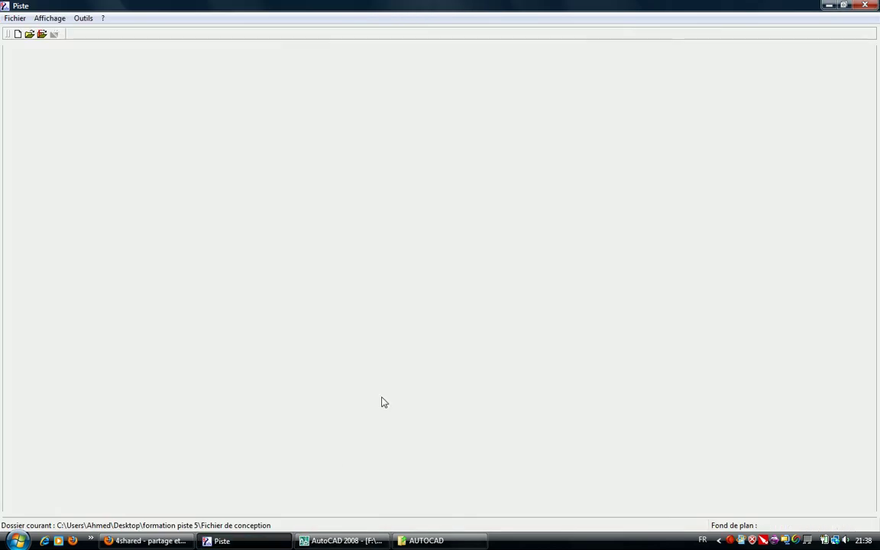
pyautogui.click(11, 18)
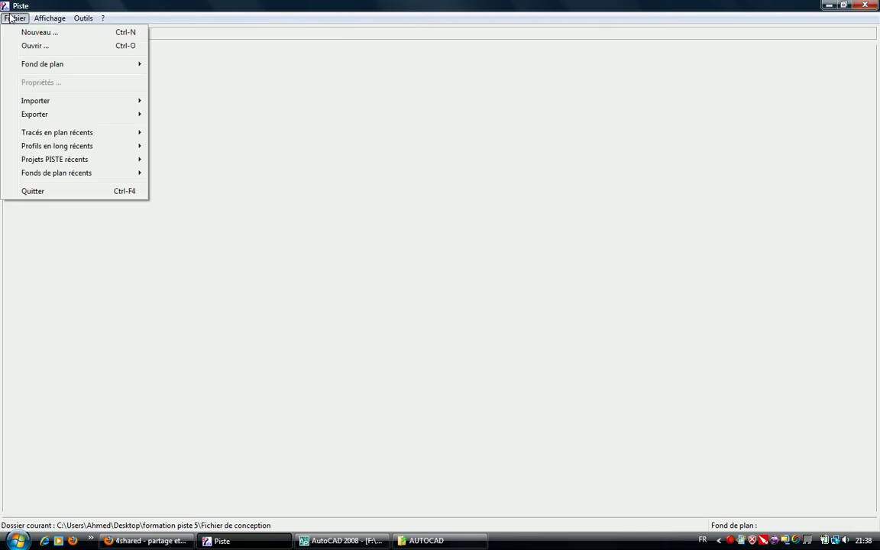
pyautogui.click(19, 32)
pyautogui.click(405, 269)
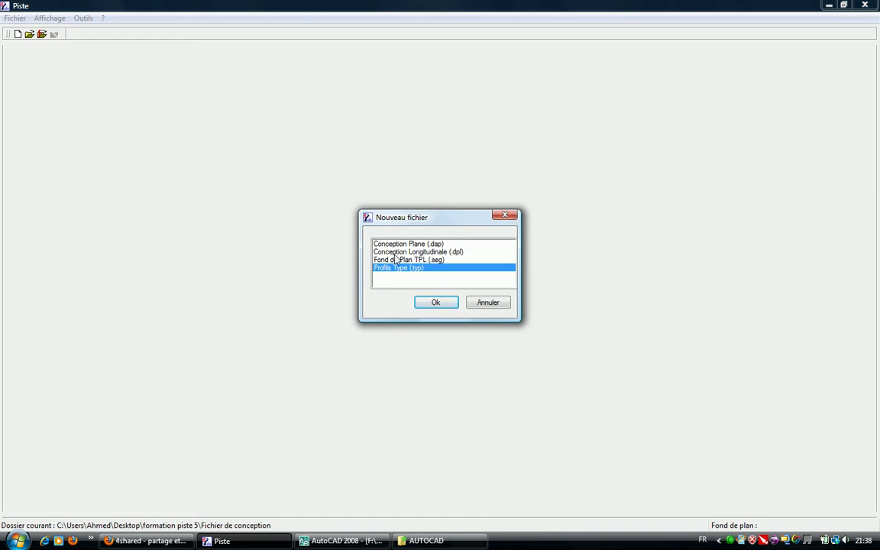
pyautogui.click(434, 304)
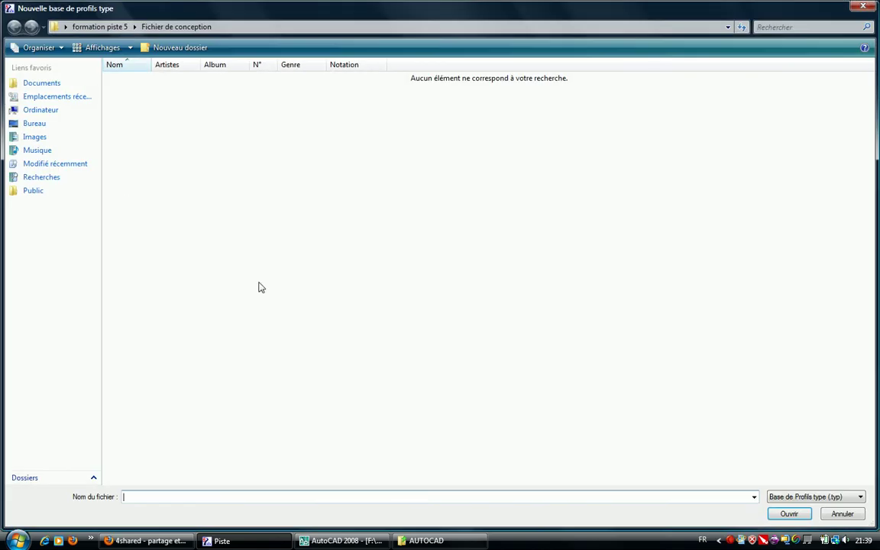
pyautogui.write('PT TYP')
pyautogui.click(789, 513)
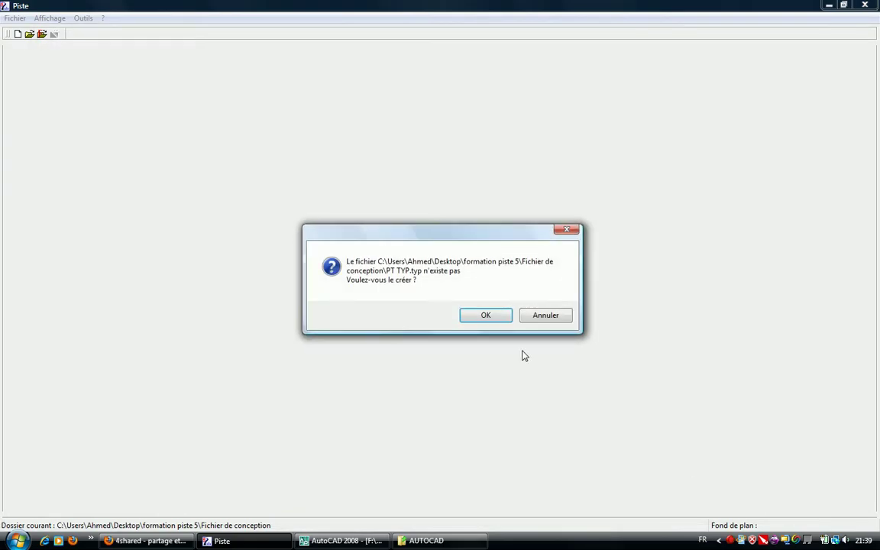
pyautogui.click(507, 317)
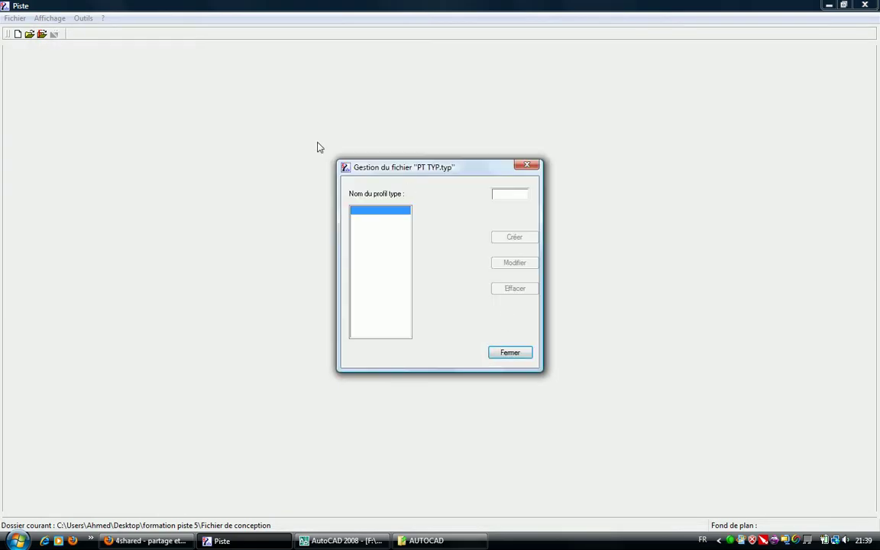
# Create the typical profile PT1 in the PT TYP file and open its platform settings
pyautogui.moveTo(450, 173); pyautogui.dragTo(626, 116)
pyautogui.click(672, 138)
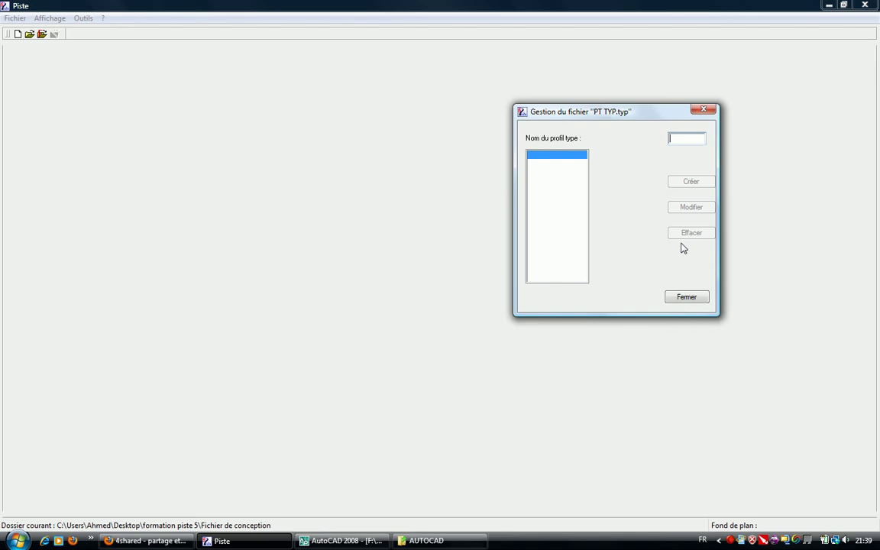
pyautogui.write('PT')
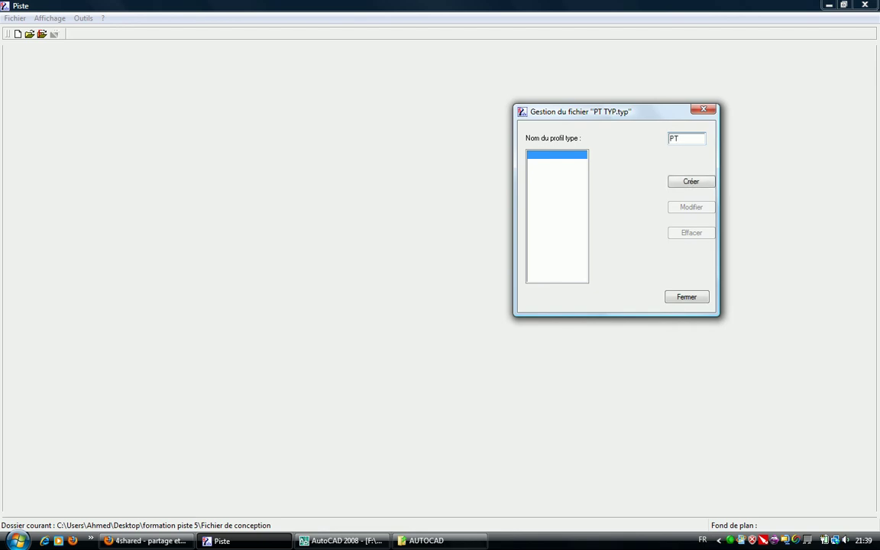
pyautogui.write('1')
pyautogui.click(692, 181)
pyautogui.click(363, 285)
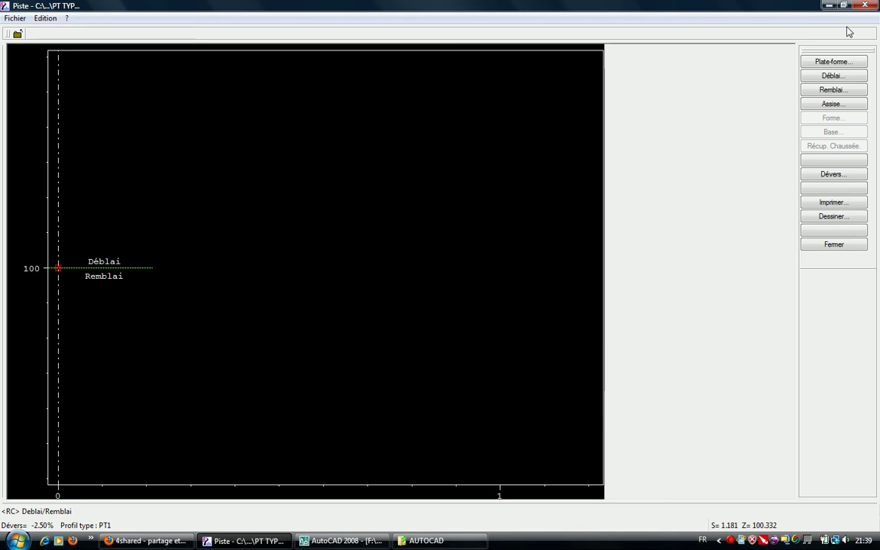
pyautogui.click(840, 62)
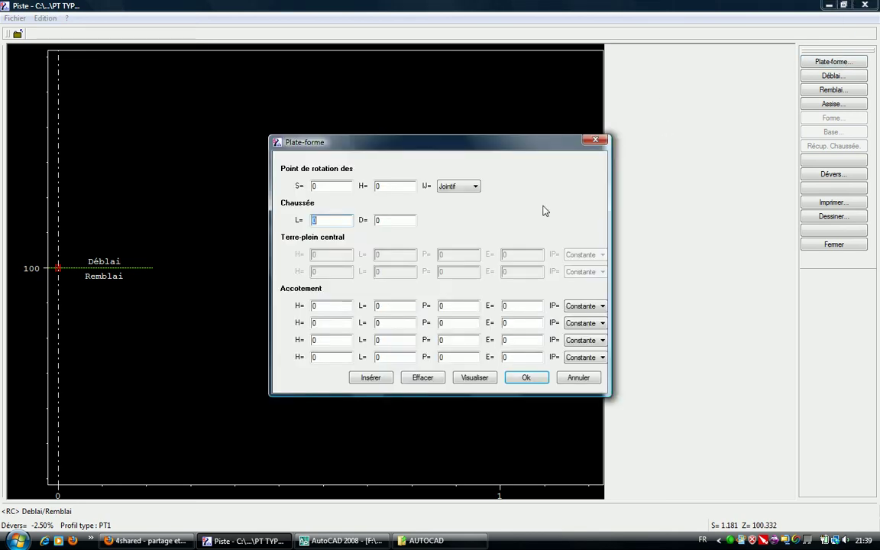
# Switch to AutoCAD and examine the half-carriageway and shoulder widths, crossfall and side slope on the cross-section's right half
pyautogui.click(333, 540)
pyautogui.scroll(10, 339, 238)
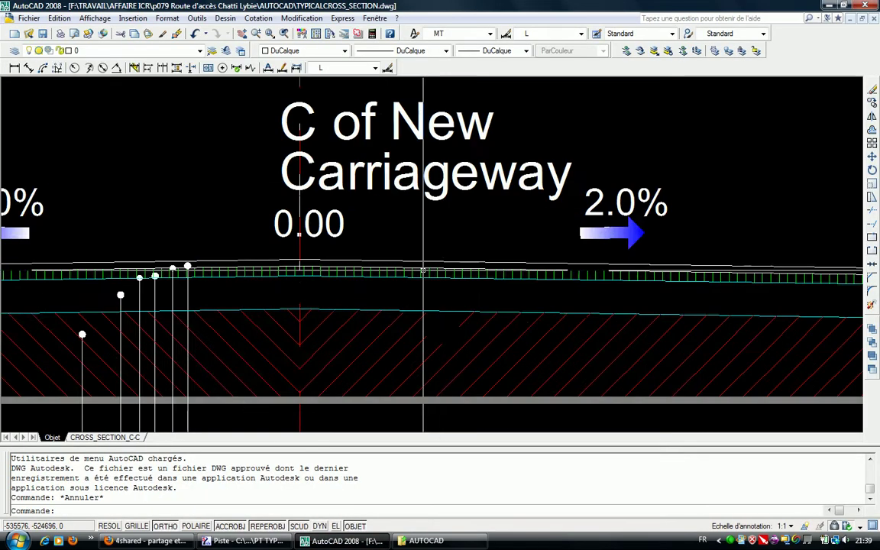
pyautogui.click(338, 238)
pyautogui.click(353, 245)
pyautogui.scroll(-3, 354, 245)
pyautogui.moveTo(581, 229); pyautogui.dragTo(295, 229, button='middle')
pyautogui.scroll(2, 650, 240)
pyautogui.click(649, 241)
pyautogui.click(568, 250)
pyautogui.moveTo(569, 249); pyautogui.dragTo(320, 172, button='middle')
pyautogui.scroll(-3, 793, 319)
pyautogui.scroll(3, 675, 245)
pyautogui.moveTo(675, 245); pyautogui.dragTo(821, 245, button='middle')
pyautogui.scroll(-2, 821, 245)
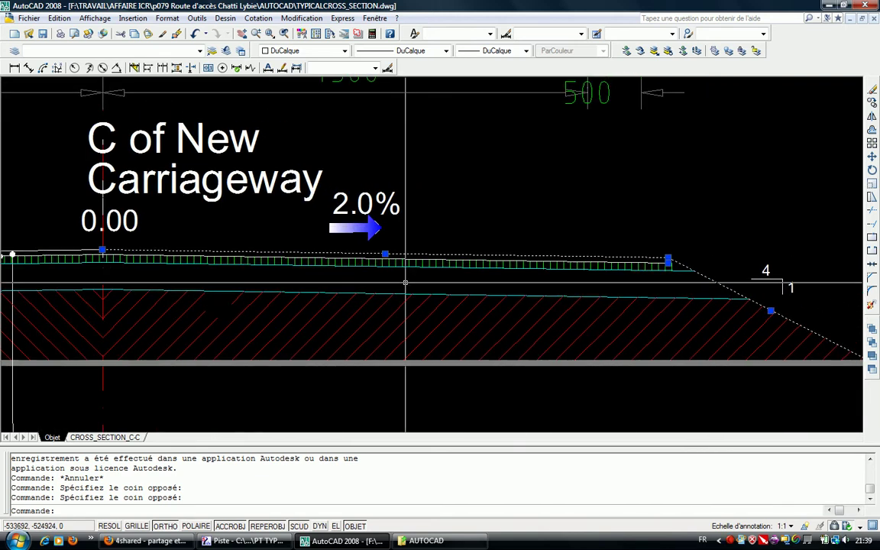
pyautogui.moveTo(104, 250); pyautogui.dragTo(295, 250, button='middle')
pyautogui.moveTo(420, 187)
pyautogui.mouseDown(button='middle')
pyautogui.moveTo(406, 255)
pyautogui.moveTo(338, 292)
pyautogui.mouseUp(button='middle')
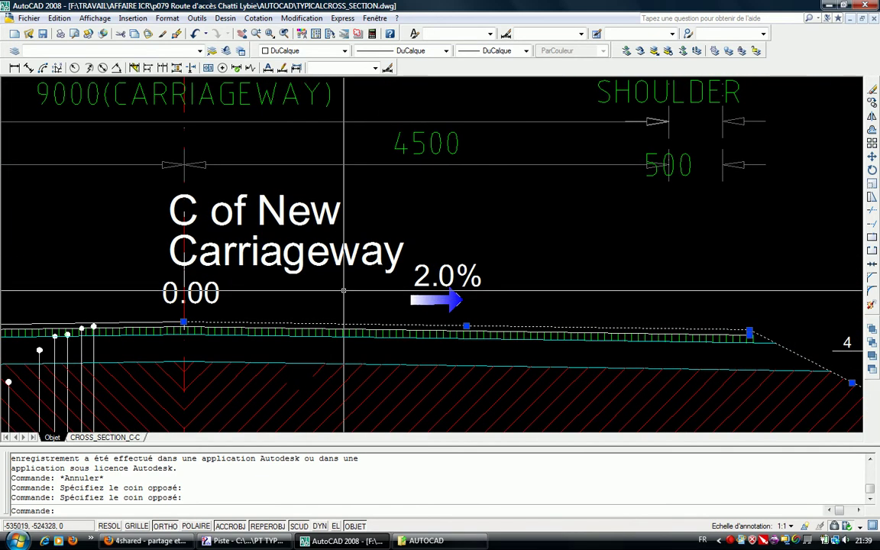
pyautogui.scroll(-2, 320, 304)
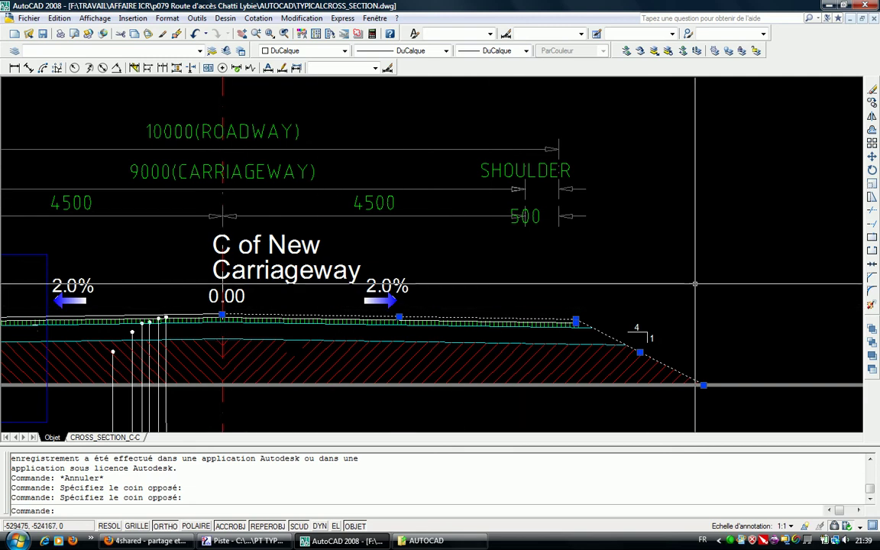
pyautogui.moveTo(361, 255)
pyautogui.mouseDown(button='middle')
pyautogui.moveTo(221, 252)
pyautogui.moveTo(201, 234)
pyautogui.mouseUp(button='middle')
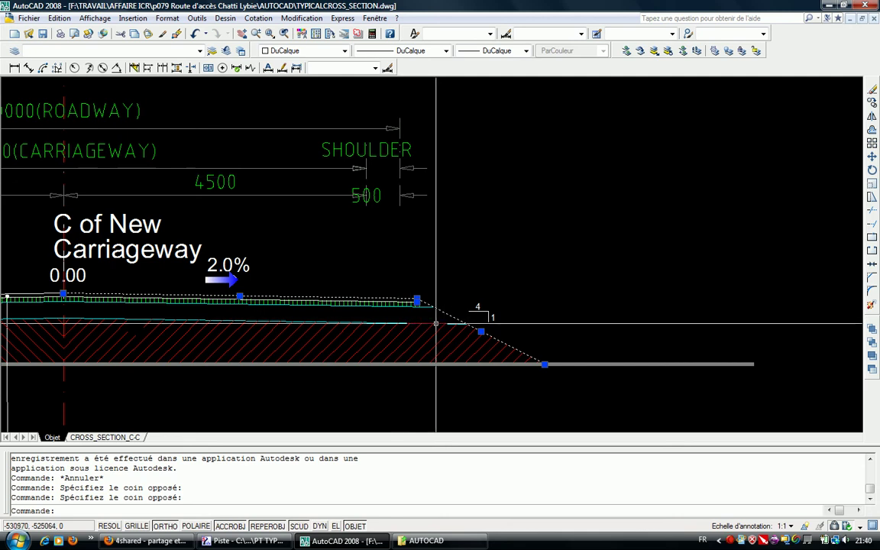
pyautogui.press('Escape')
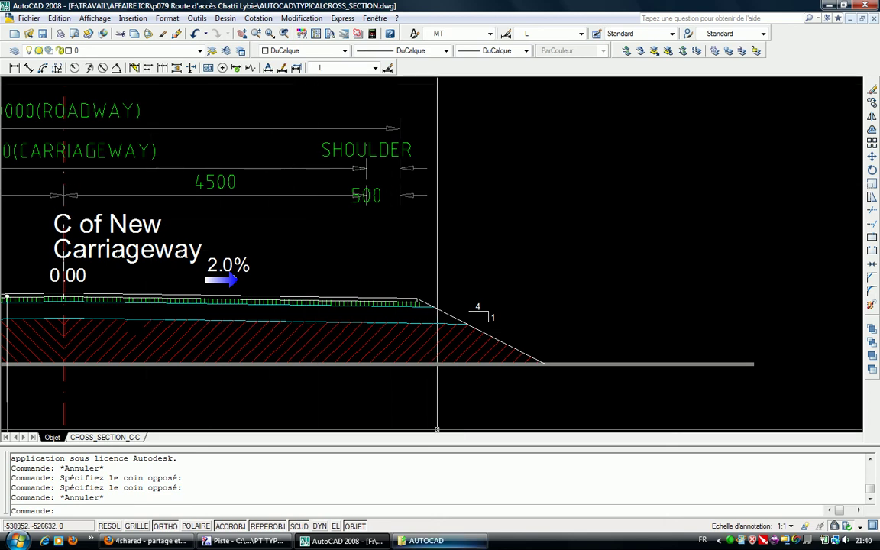
# Return to Piste, set the carriageway (Chaussée) width L to 5, and preview and accept the platform
pyautogui.click(243, 540)
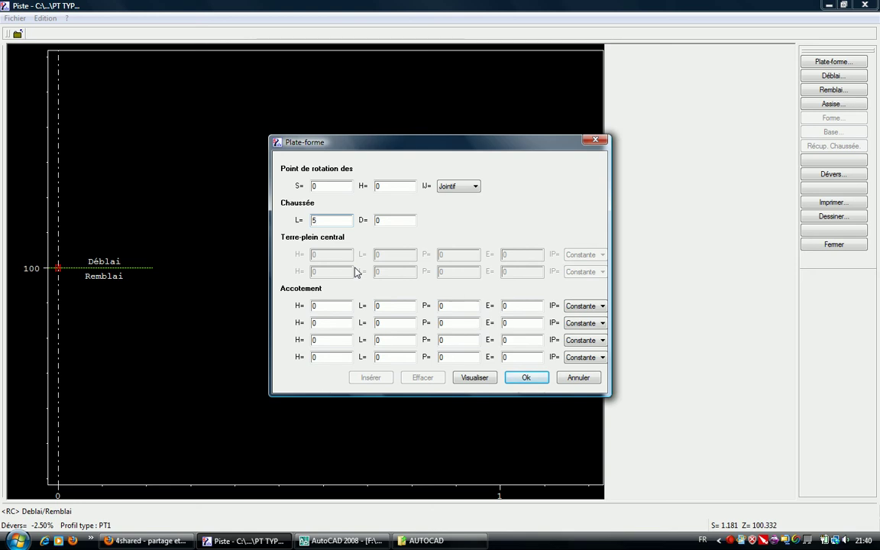
pyautogui.click(475, 378)
pyautogui.moveTo(426, 148); pyautogui.dragTo(382, 38)
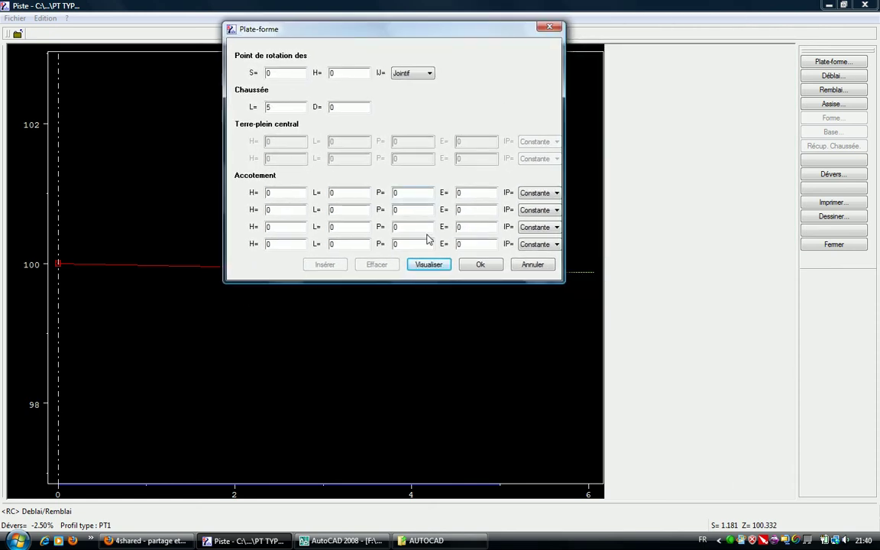
pyautogui.click(478, 264)
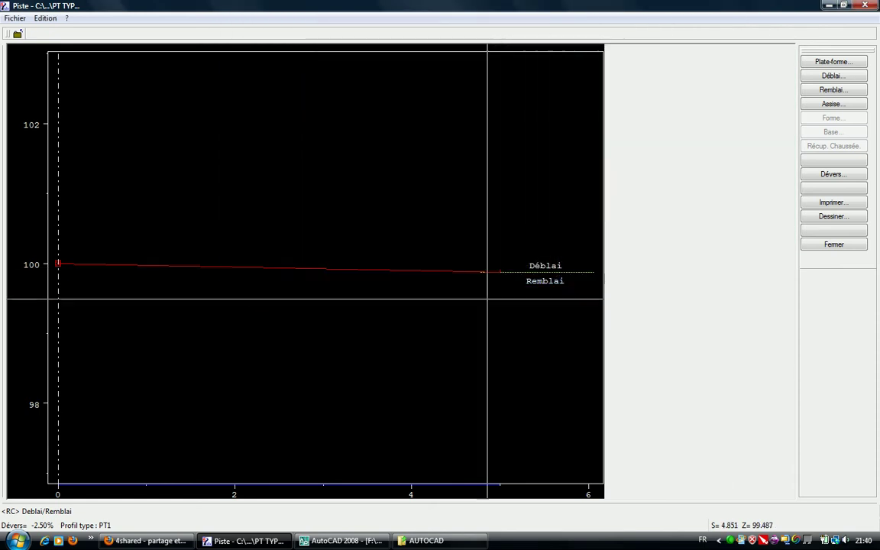
# Set the first fill slope (Talus de remblai) segment to L -1 and P -25, consulting the slope ratio in the AutoCAD drawing
pyautogui.click(832, 89)
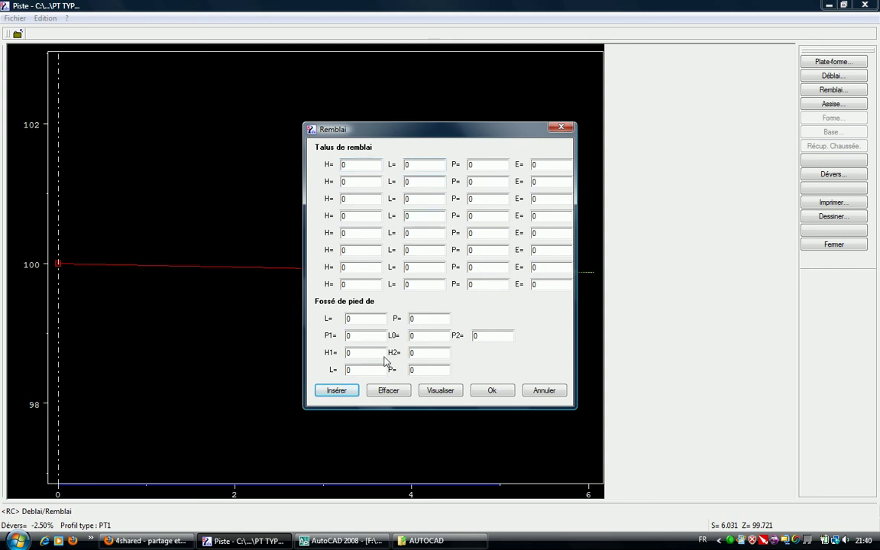
pyautogui.hotkey('alt', 'Tab')
pyautogui.scroll(5, 480, 324)
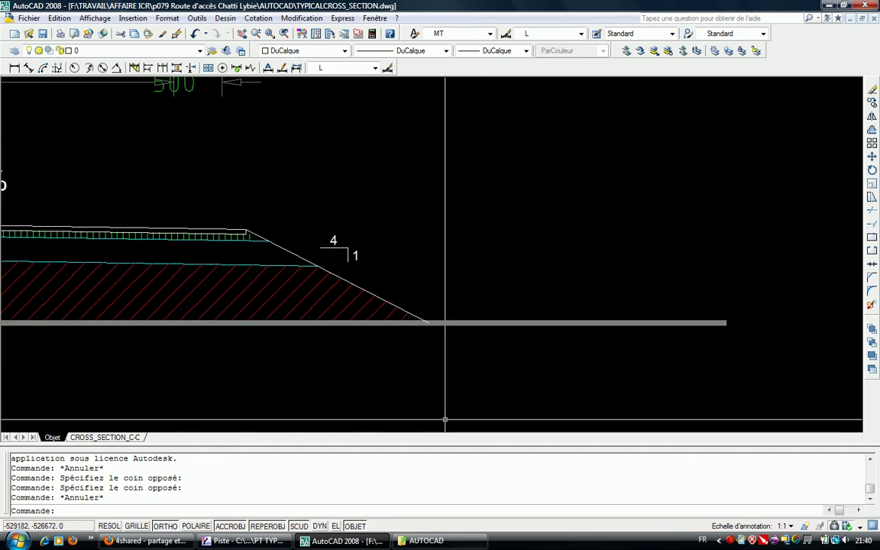
pyautogui.click(243, 540)
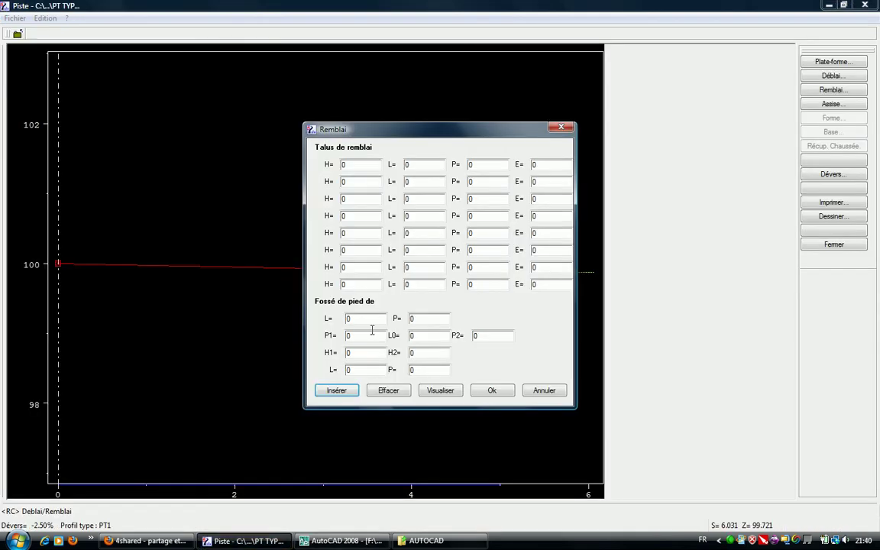
pyautogui.click(416, 163)
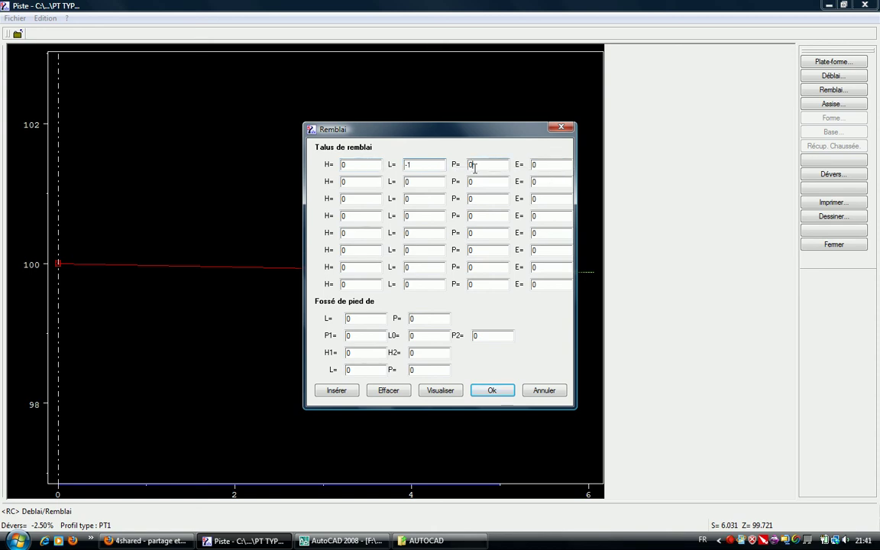
pyautogui.write('-25')
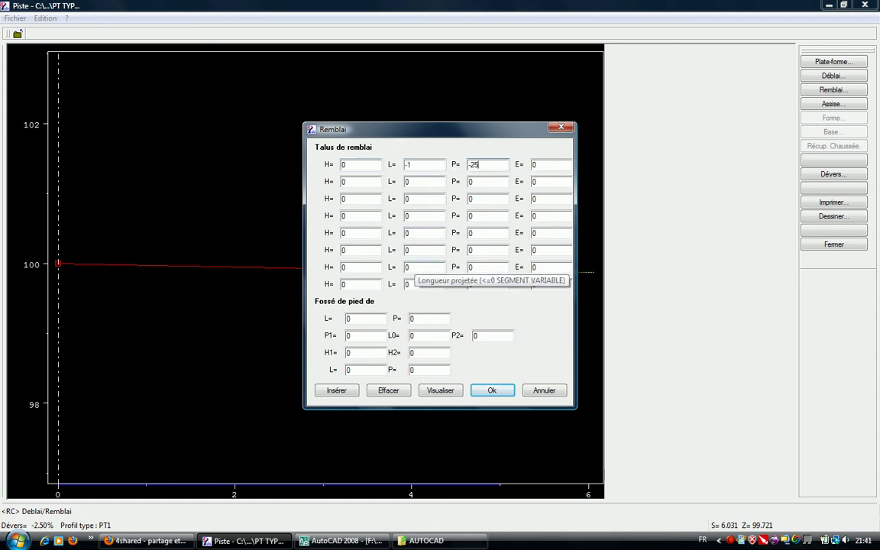
pyautogui.click(493, 390)
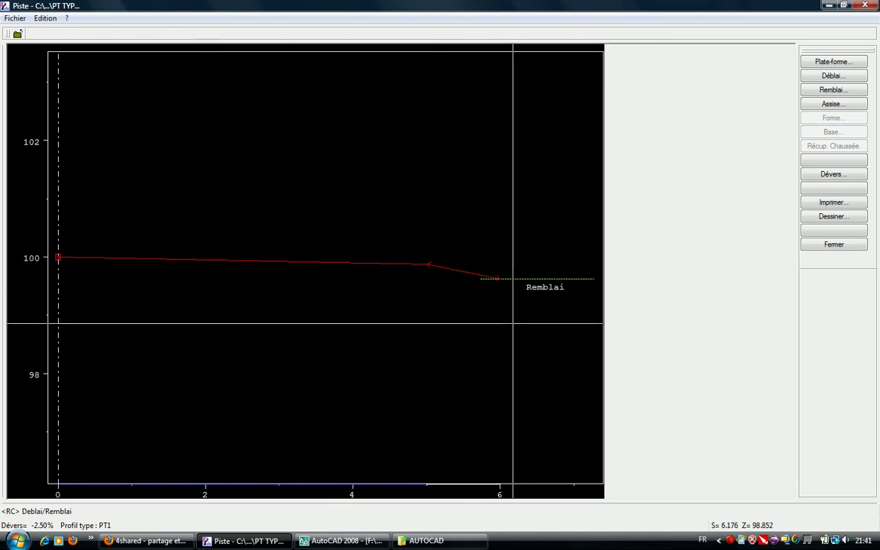
# Open the Assise layer settings, then measure the total pavement thickness at the centreline in the AutoCAD drawing
pyautogui.click(840, 105)
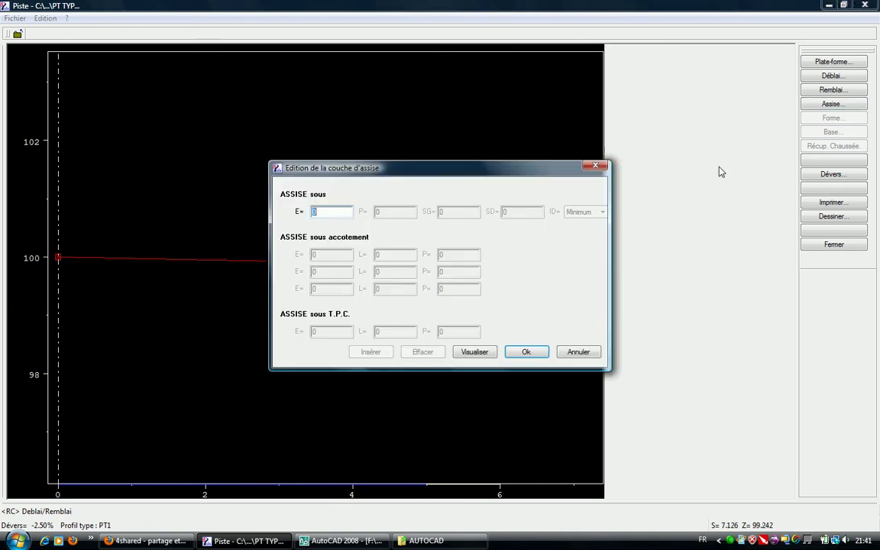
pyautogui.click(330, 541)
pyautogui.moveTo(412, 286); pyautogui.dragTo(671, 259, button='middle')
pyautogui.moveTo(402, 301); pyautogui.dragTo(659, 307, button='middle')
pyautogui.moveTo(324, 267); pyautogui.dragTo(360, 314, button='middle')
pyautogui.scroll(5, 306, 294)
pyautogui.write('d')
pyautogui.write('i')
pyautogui.press('Return')
pyautogui.click(263, 273)
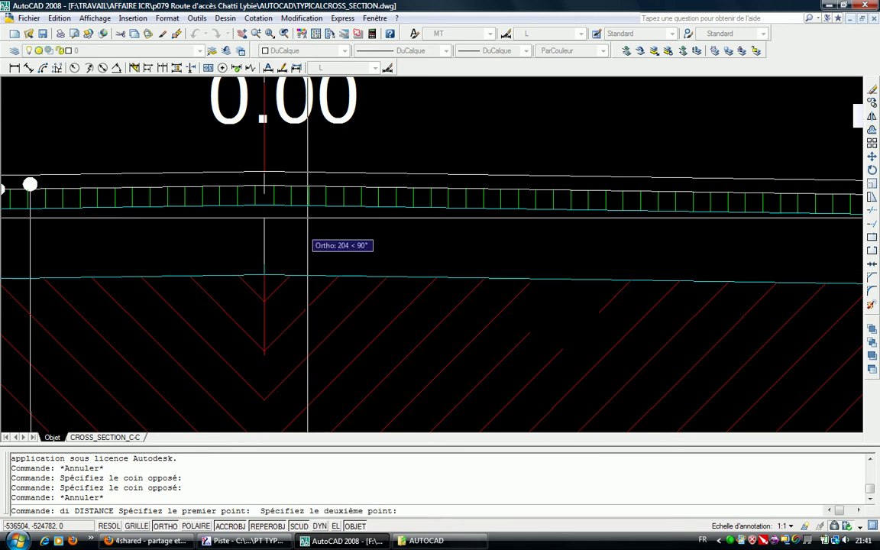
pyautogui.click(264, 171)
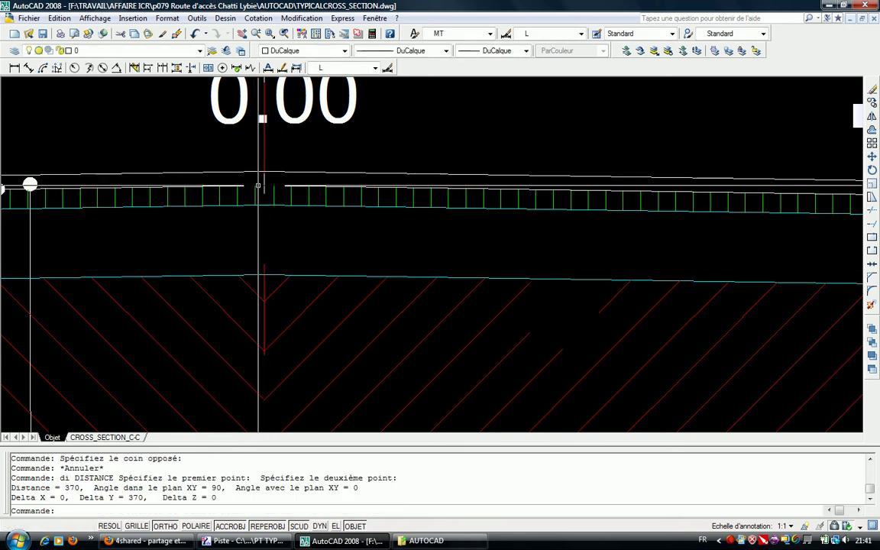
pyautogui.scroll(-4, 249, 278)
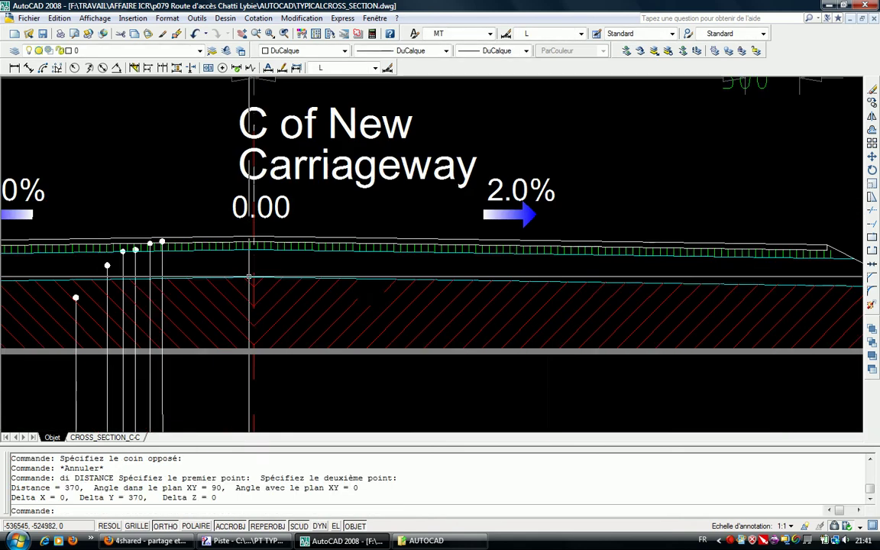
pyautogui.moveTo(413, 257); pyautogui.dragTo(451, 127, button='middle')
pyautogui.moveTo(386, 246); pyautogui.dragTo(396, 206, button='middle')
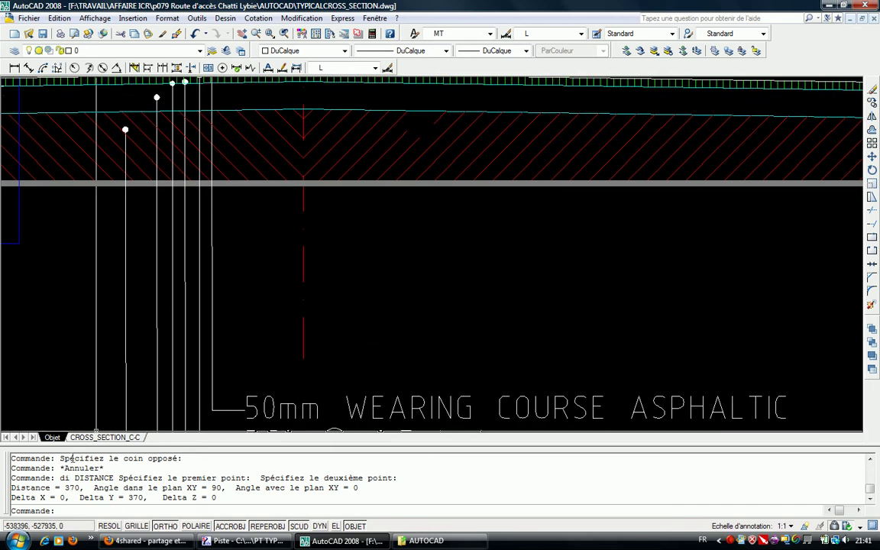
pyautogui.doubleClick(72, 487)
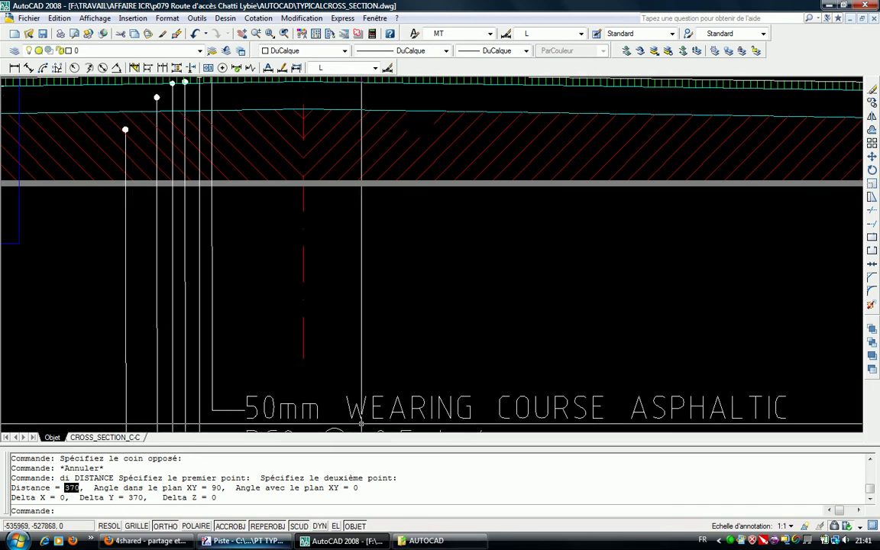
# Return to Piste, set the Assise layer thickness E under the carriageway to 0.37 and accept it
pyautogui.hotkey('alt', 'Tab')
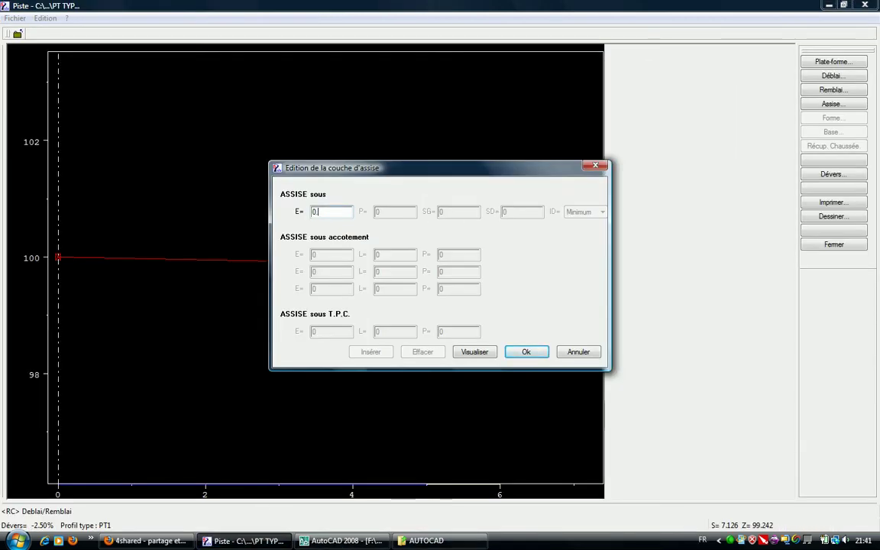
pyautogui.write('37')
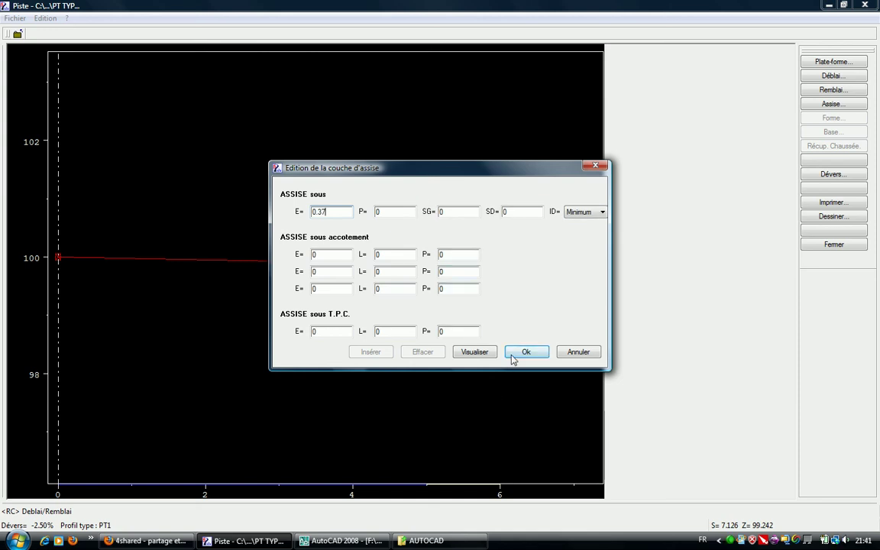
pyautogui.click(512, 356)
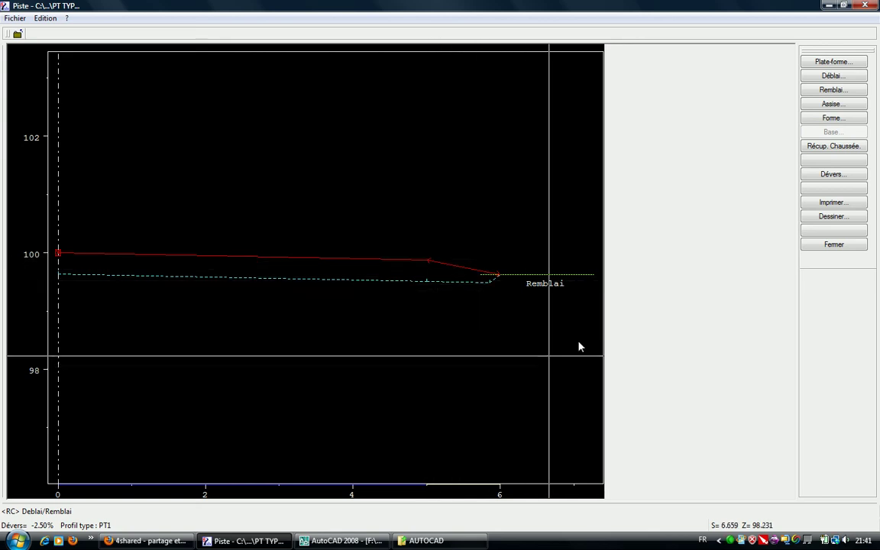
# Set the first shoulder (Accotement) segment of the platform to L 1 and P -25, keeping the carriageway L at 5, and preview it
pyautogui.click(856, 63)
pyautogui.moveTo(441, 153); pyautogui.dragTo(215, 68)
pyautogui.write('5')
pyautogui.click(163, 221)
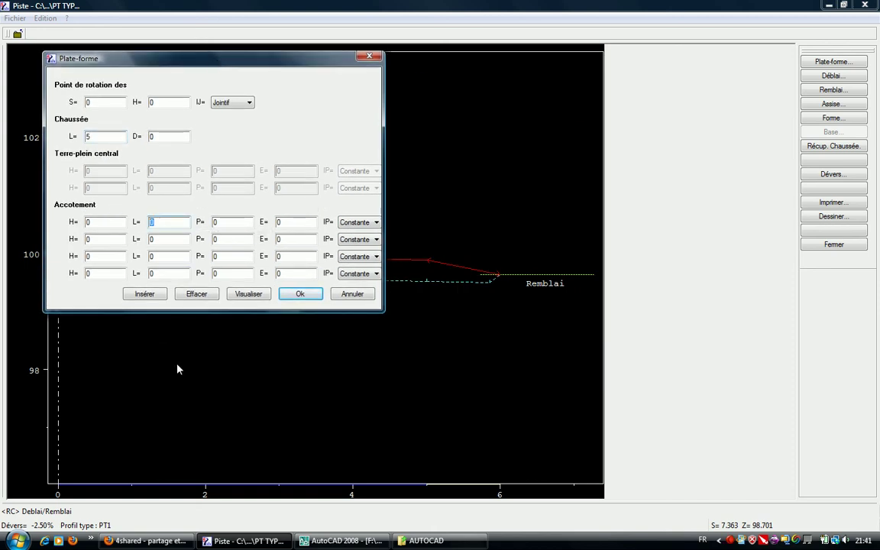
pyautogui.write('1')
pyautogui.press('Tab')
pyautogui.click(247, 296)
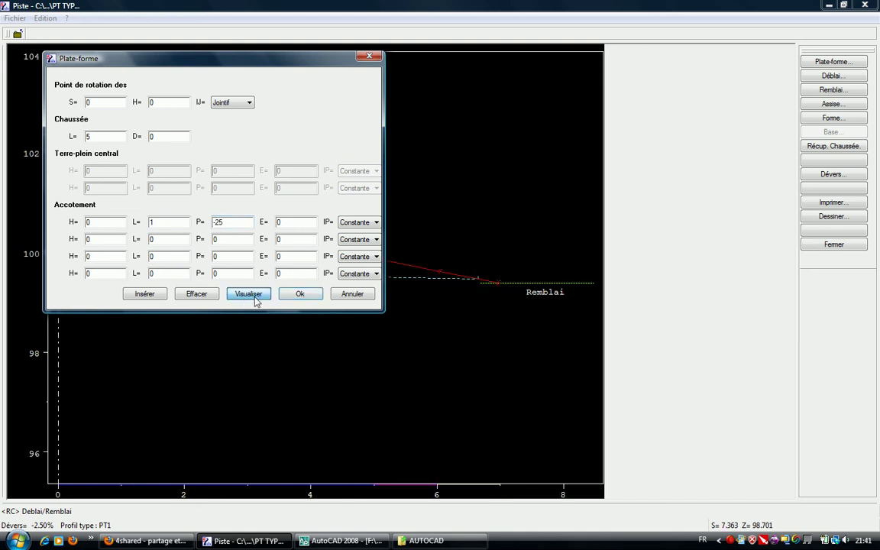
# Try a length L of 1.5 for the first shoulder segment, refine it to 1.65 using previews, and accept the platform
pyautogui.moveTo(275, 64); pyautogui.dragTo(255, 26)
pyautogui.moveTo(275, 105); pyautogui.dragTo(391, 296)
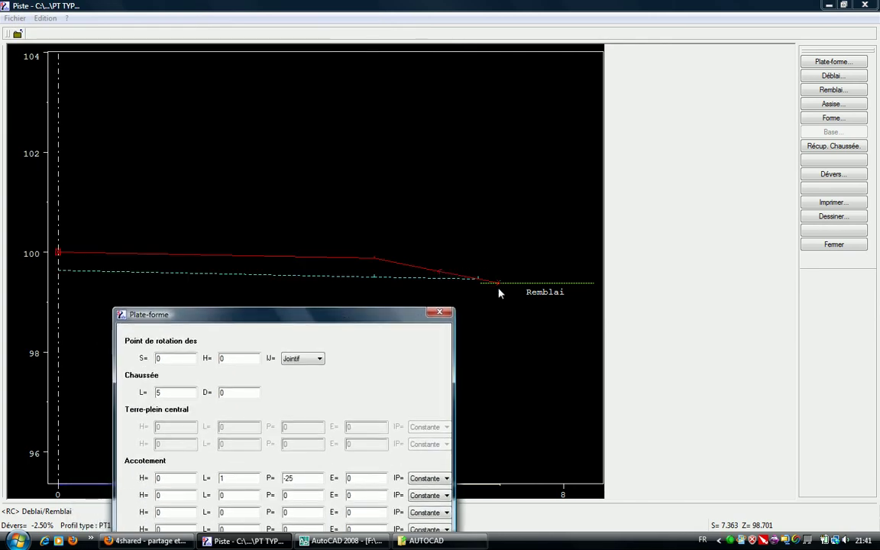
pyautogui.moveTo(412, 307); pyautogui.dragTo(301, 89)
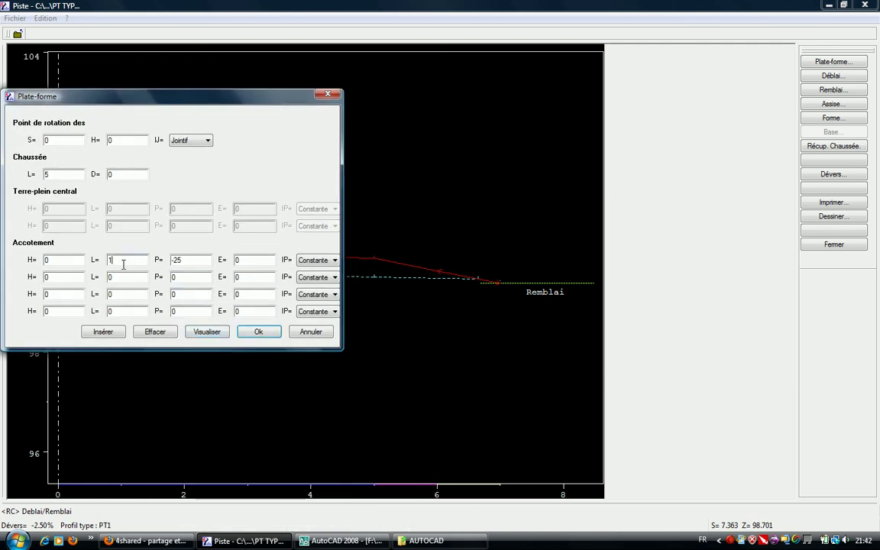
pyautogui.write('1')
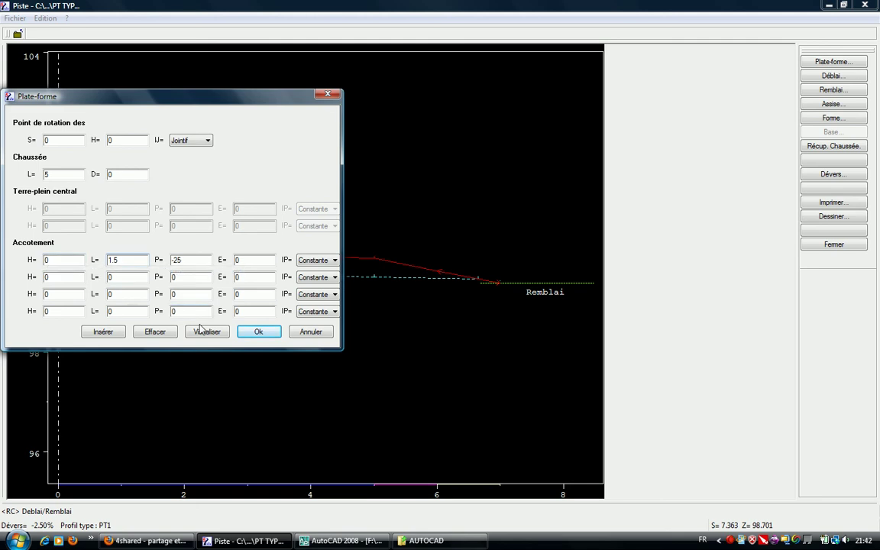
pyautogui.click(207, 333)
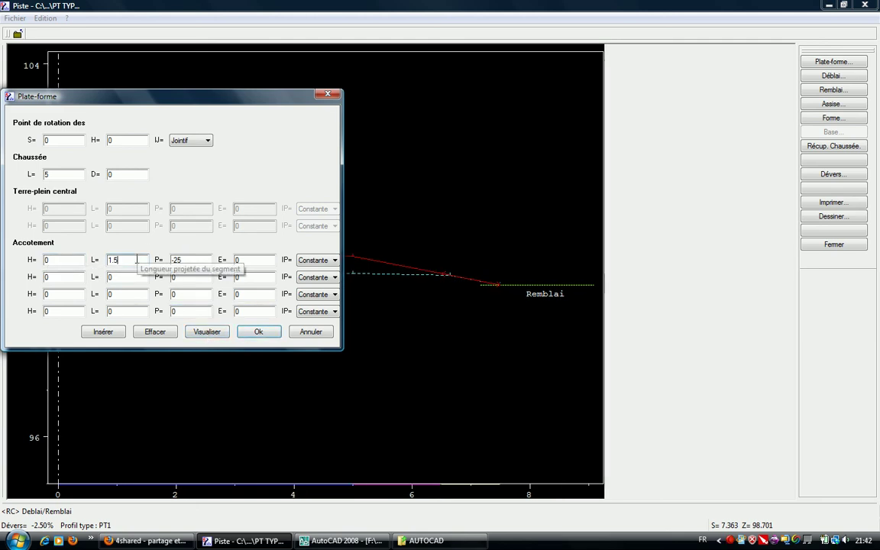
pyautogui.write('.7')
pyautogui.click(207, 332)
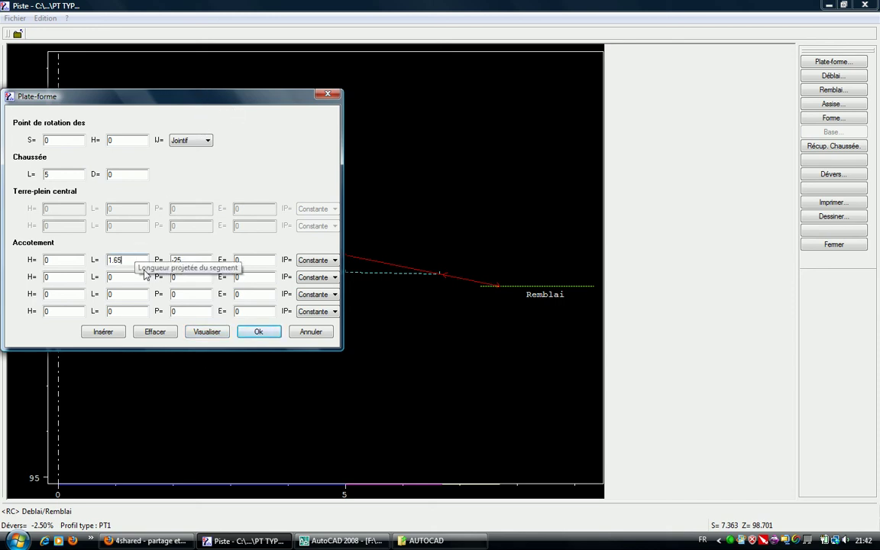
pyautogui.click(249, 333)
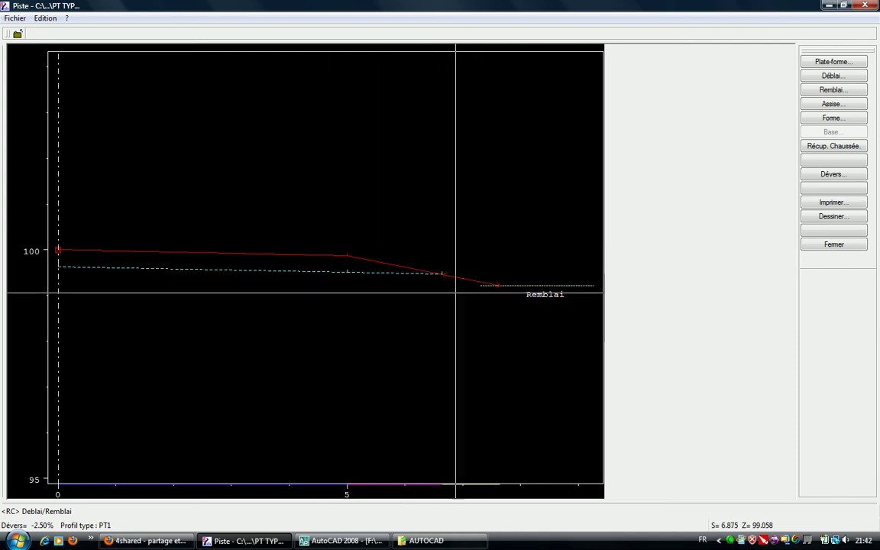
# Set the Forme layer thickness E under the carriageway to 0.12, preview it and accept the layer
pyautogui.click(811, 121)
pyautogui.moveTo(499, 173); pyautogui.dragTo(667, 71)
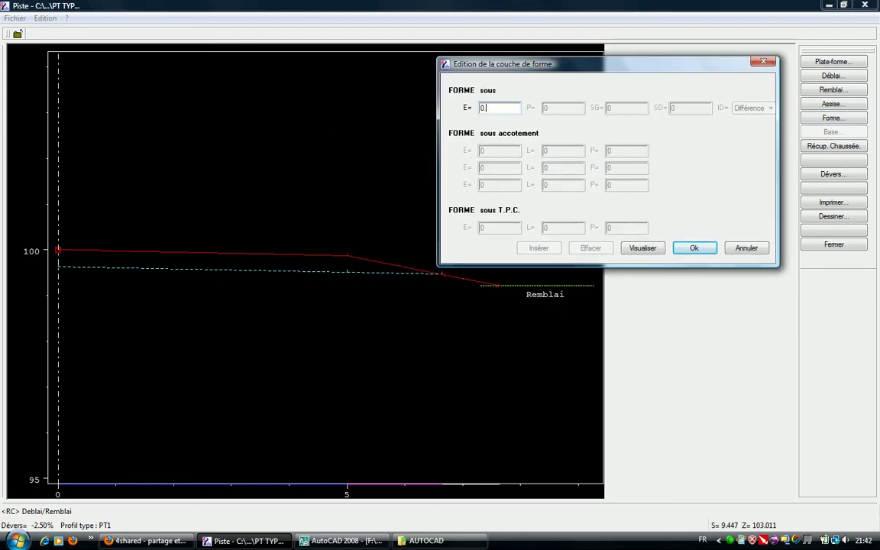
pyautogui.write('0.12')
pyautogui.click(655, 248)
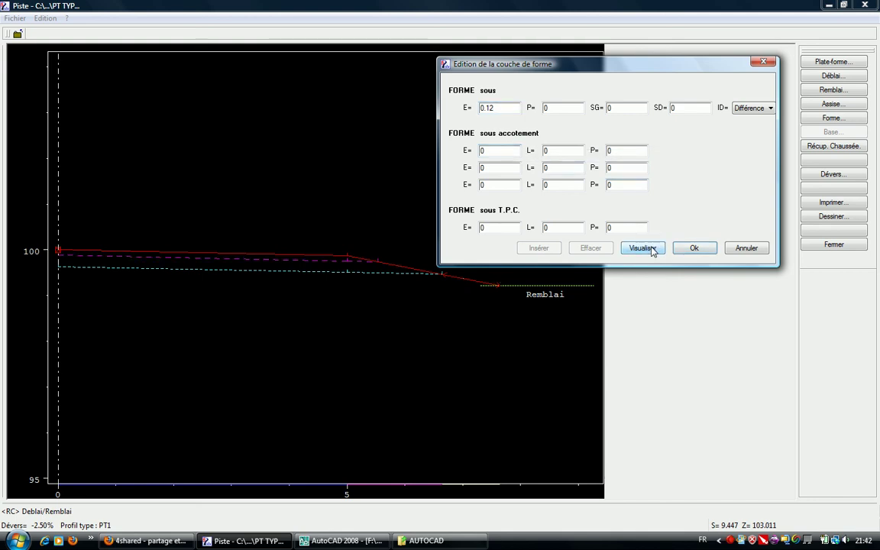
pyautogui.click(695, 250)
# Set the Base layer thickness E under the carriageway to 0.05 and accept it
pyautogui.click(831, 132)
pyautogui.write('0.05')
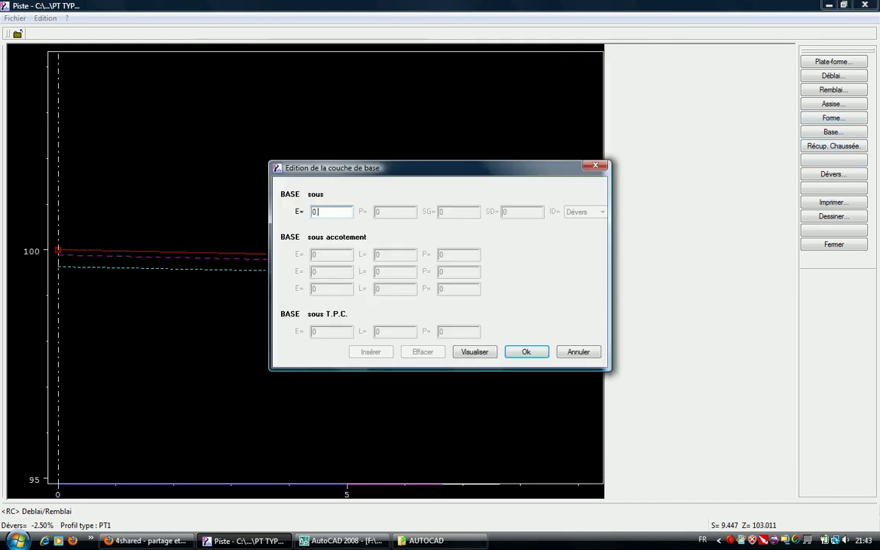
pyautogui.click(529, 352)
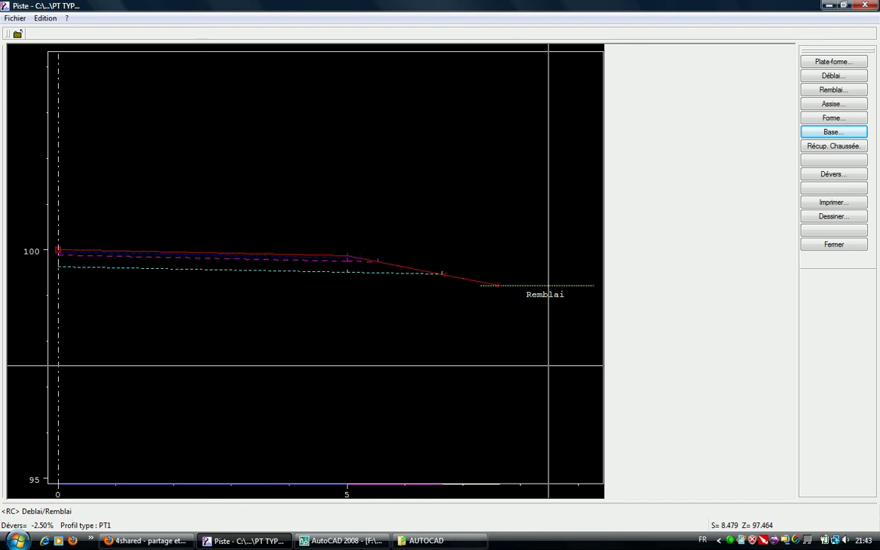
# Check the AutoCAD cross-section, return to Piste and set the first cut slope (Déblai) segment to L 1 and P -50
pyautogui.click(833, 76)
pyautogui.moveTo(376, 127); pyautogui.dragTo(137, 46)
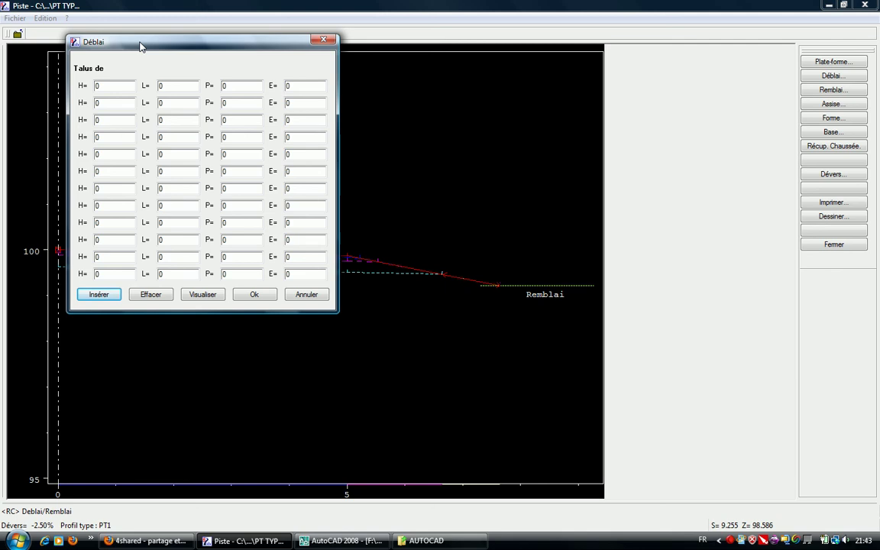
pyautogui.doubleClick(169, 86)
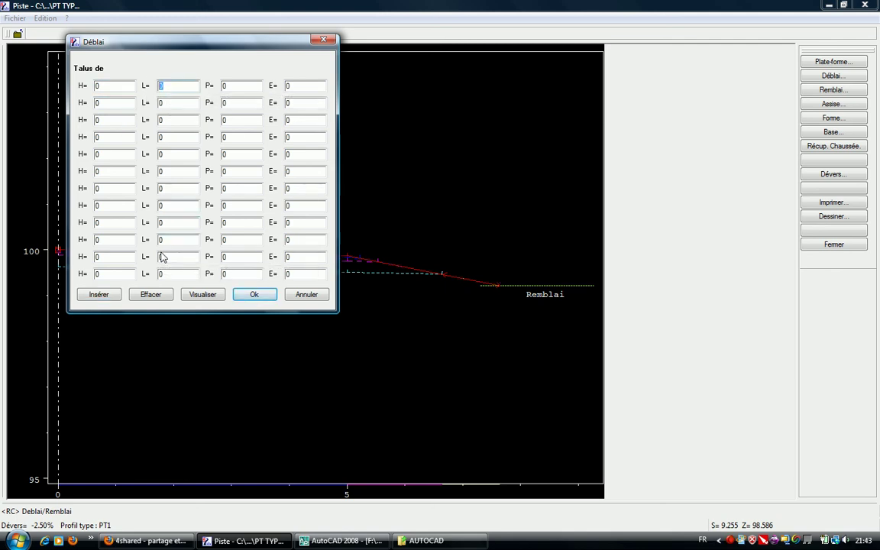
pyautogui.click(341, 541)
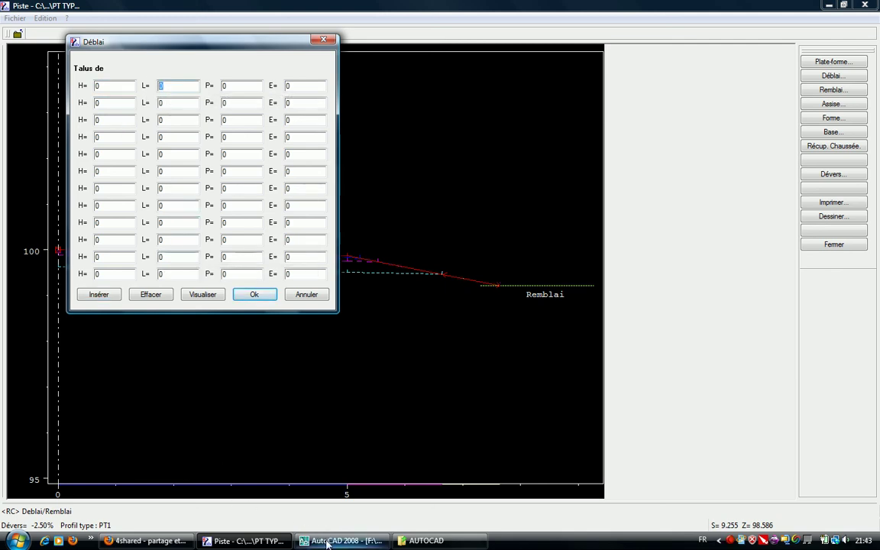
pyautogui.scroll(-5, 396, 283)
pyautogui.scroll(-1, 390, 417)
pyautogui.click(243, 540)
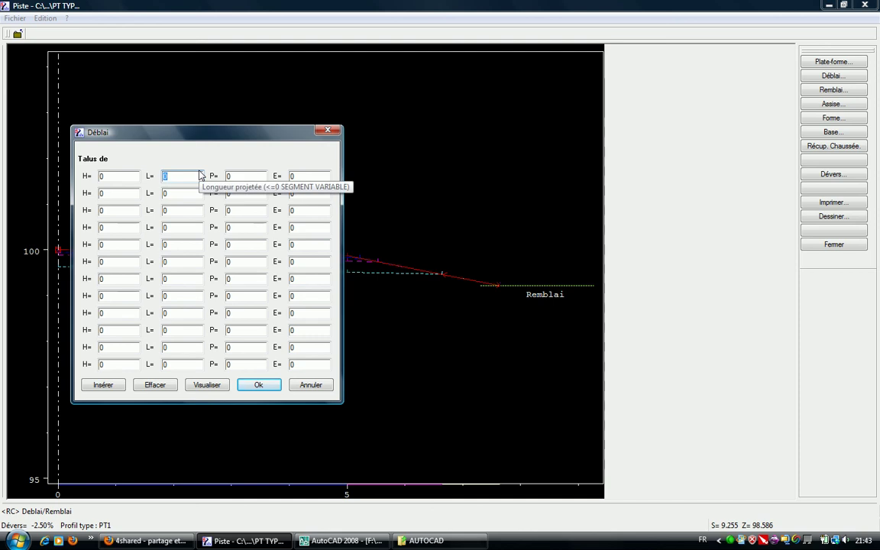
pyautogui.write('1')
pyautogui.press('Tab')
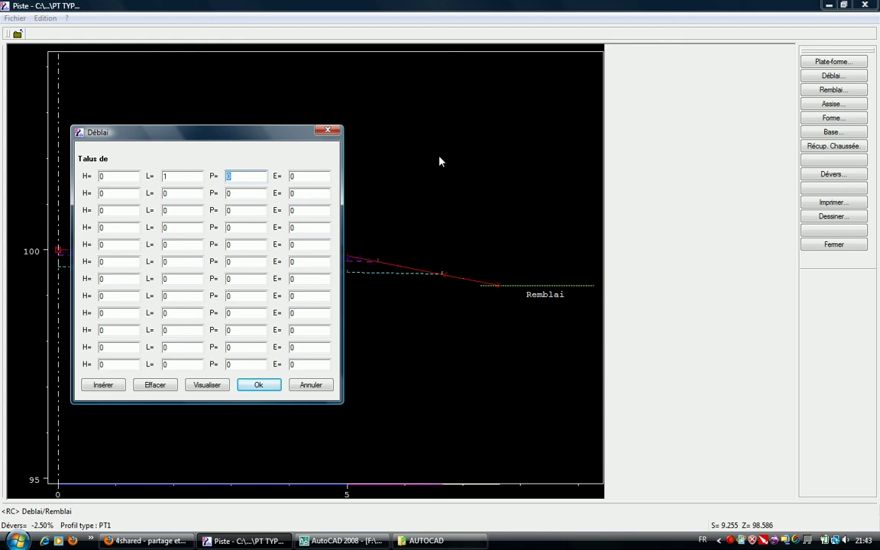
pyautogui.write('-50')
# Set the second cut slope segment to L 0.33 and P 150 and the third to L -1 and P 100, and accept the cut slope
pyautogui.click(164, 193)
pyautogui.write('0.33')
pyautogui.press('Tab')
pyautogui.write('150')
pyautogui.click(185, 210)
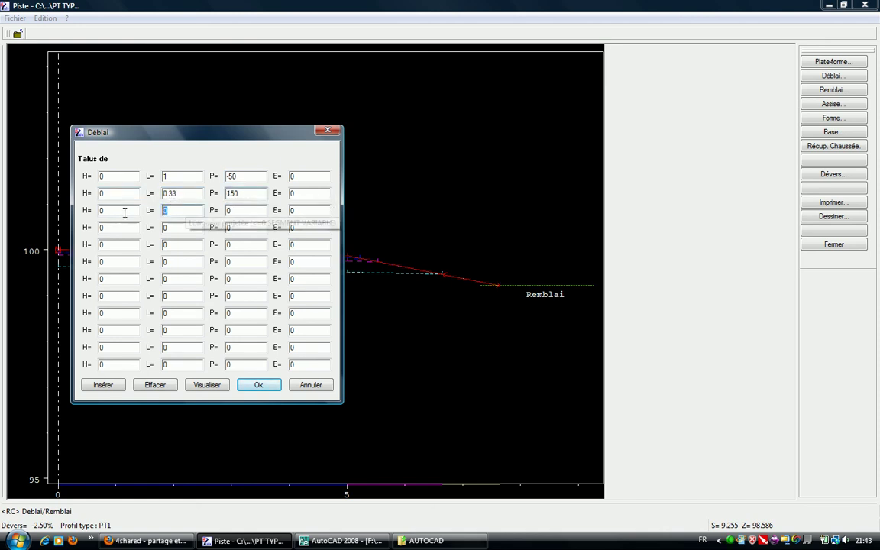
pyautogui.press('BackSpace')
pyautogui.write('-1')
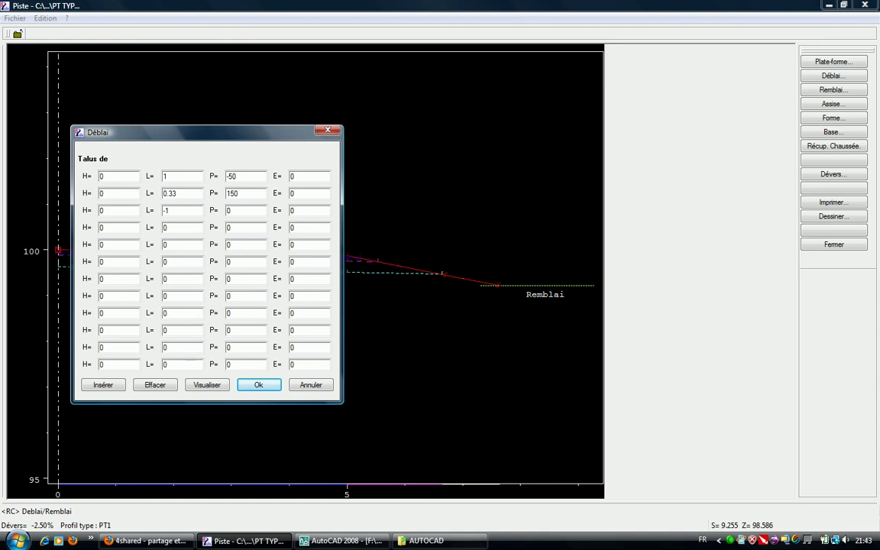
pyautogui.press('Tab')
pyautogui.write('100')
pyautogui.click(258, 385)
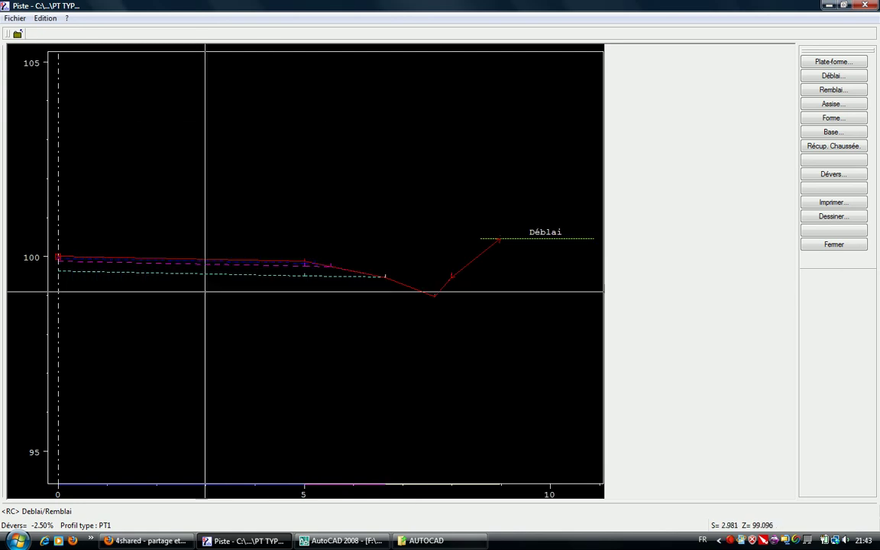
# Alternate the profile display between Déblai and Remblai, compare it with the carriageway edge and slope in the AutoCAD cross-section, and return to Piste
pyautogui.click(544, 367)
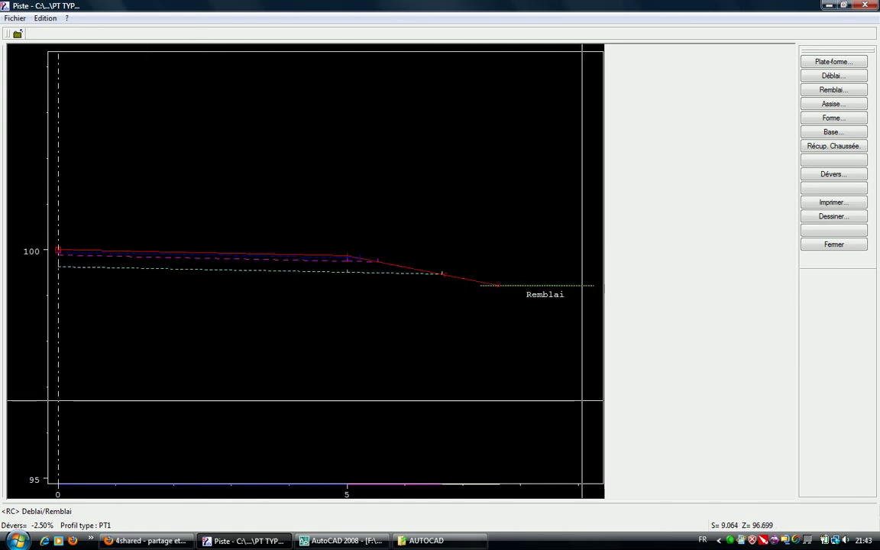
pyautogui.press('Return')
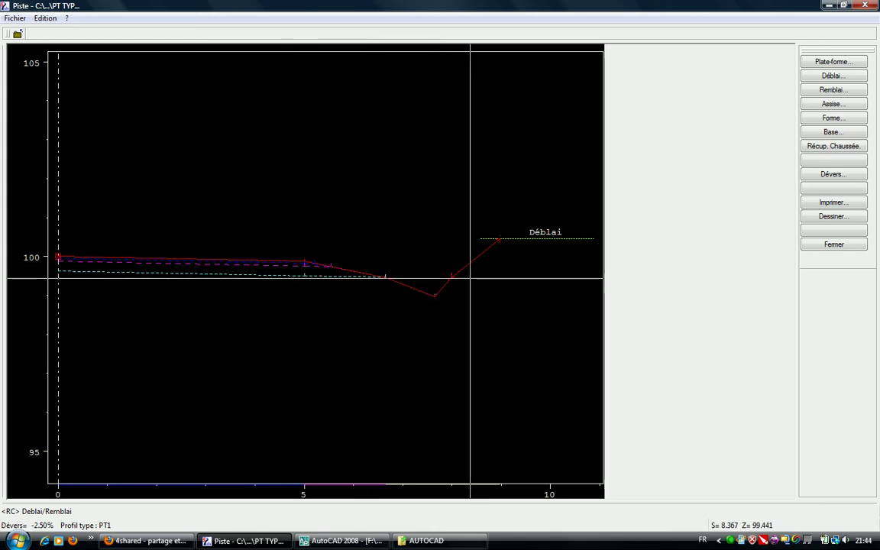
pyautogui.press('Return')
pyautogui.press('Return')
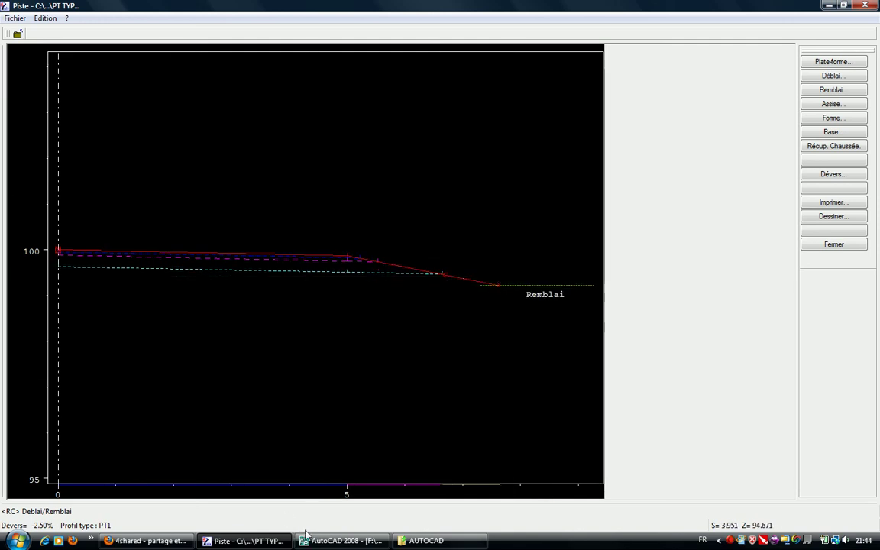
pyautogui.hotkey('alt', 'Tab')
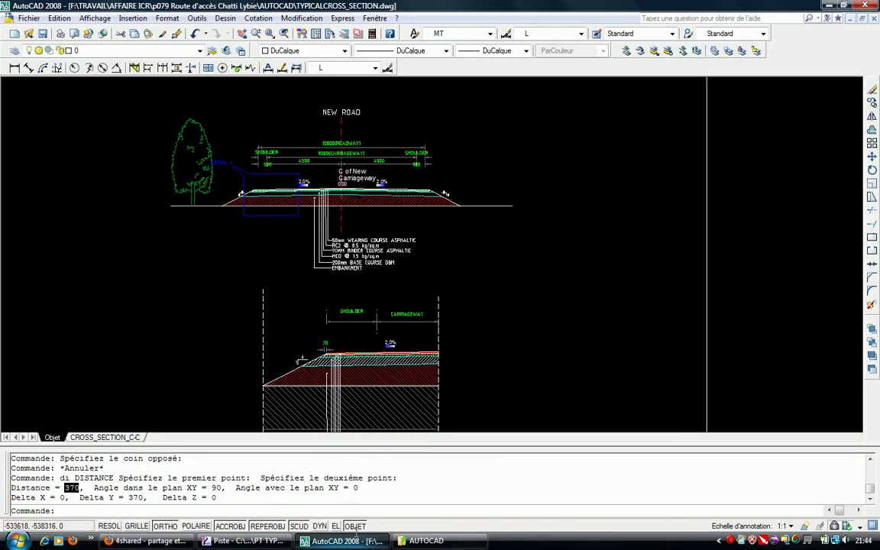
pyautogui.scroll(6, 397, 247)
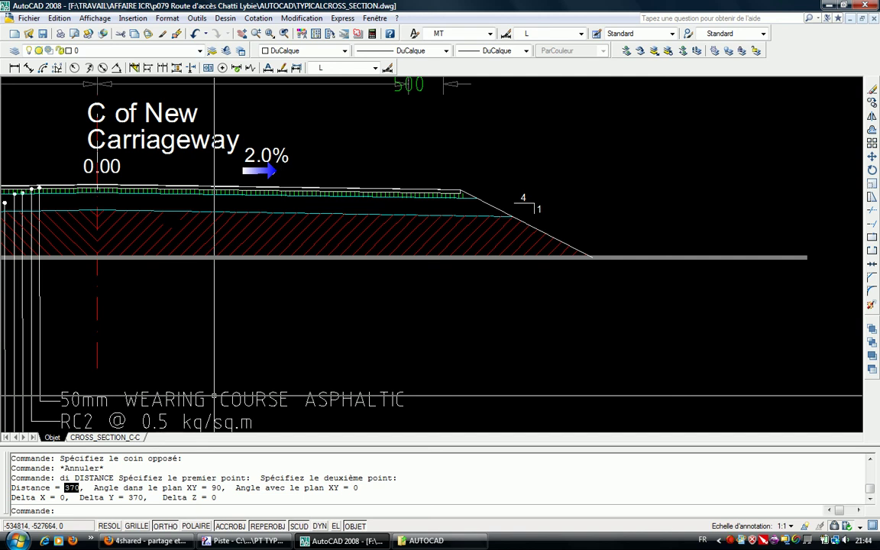
pyautogui.click(243, 540)
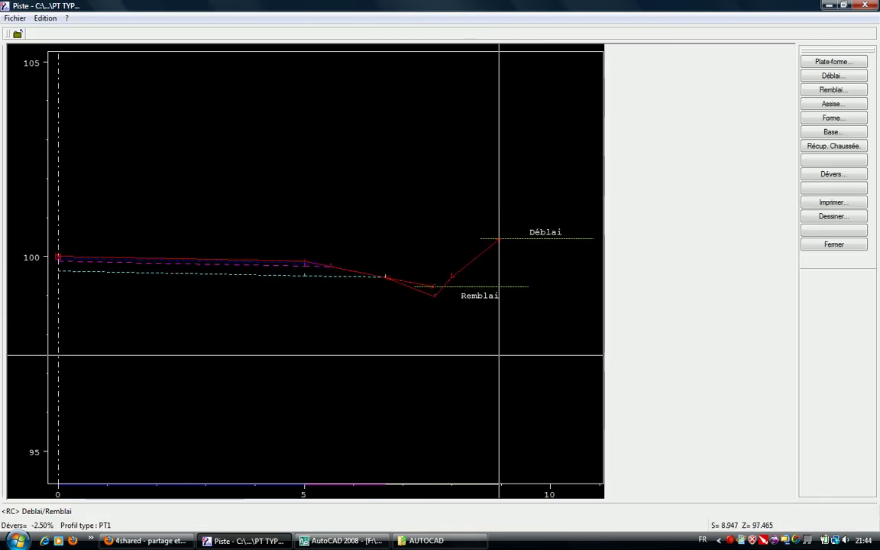